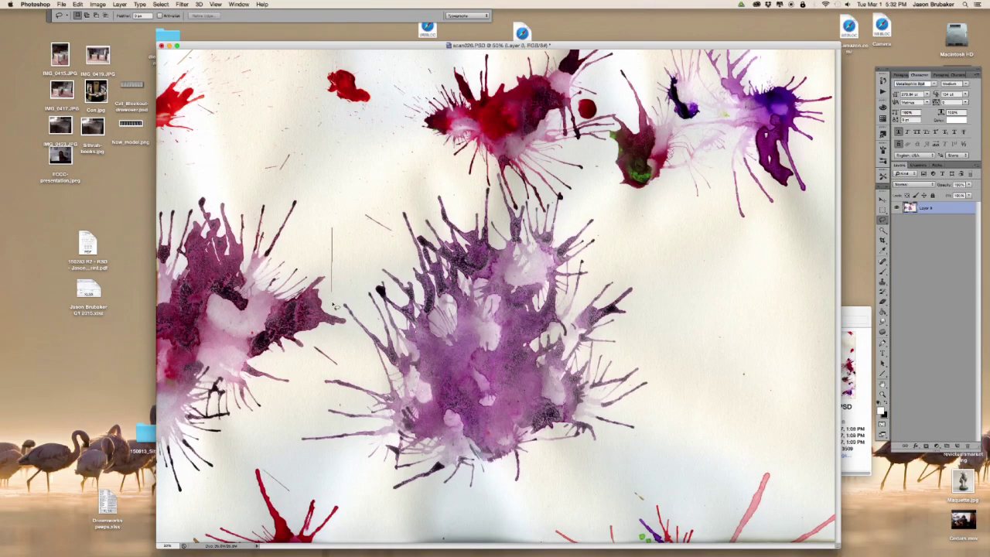
# Trace a loose lasso outline around the central purple splatter and close it into a selection
pyautogui.moveTo(345, 318)
pyautogui.mouseDown()
pyautogui.moveTo(354, 341)
pyautogui.moveTo(343, 348)
pyautogui.moveTo(311, 335)
pyautogui.moveTo(298, 351)
pyautogui.moveTo(289, 387)
pyautogui.moveTo(248, 441)
pyautogui.moveTo(308, 457)
pyautogui.moveTo(333, 496)
pyautogui.moveTo(386, 524)
pyautogui.moveTo(582, 512)
pyautogui.moveTo(717, 410)
pyautogui.moveTo(702, 210)
pyautogui.mouseUp()
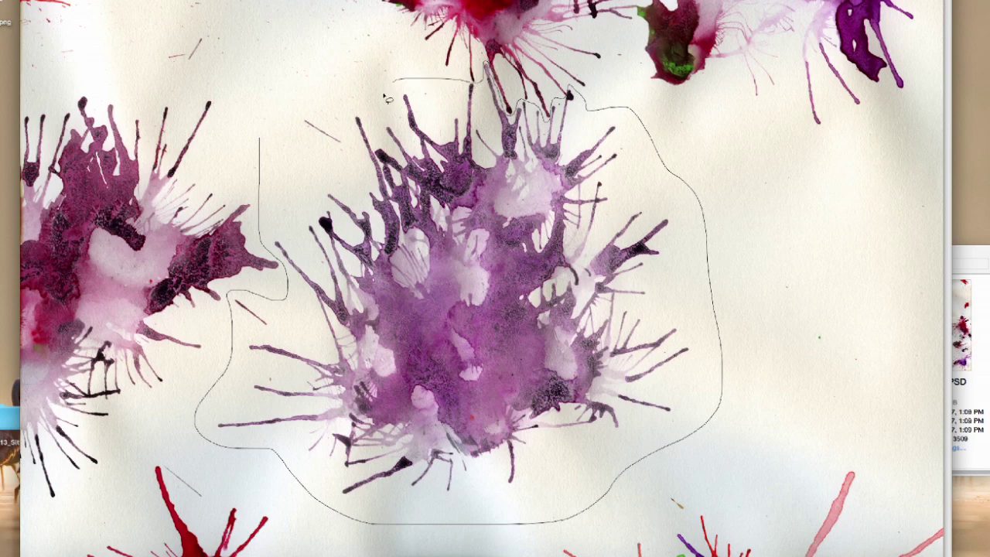
pyautogui.moveTo(293, 118); pyautogui.dragTo(294, 118)
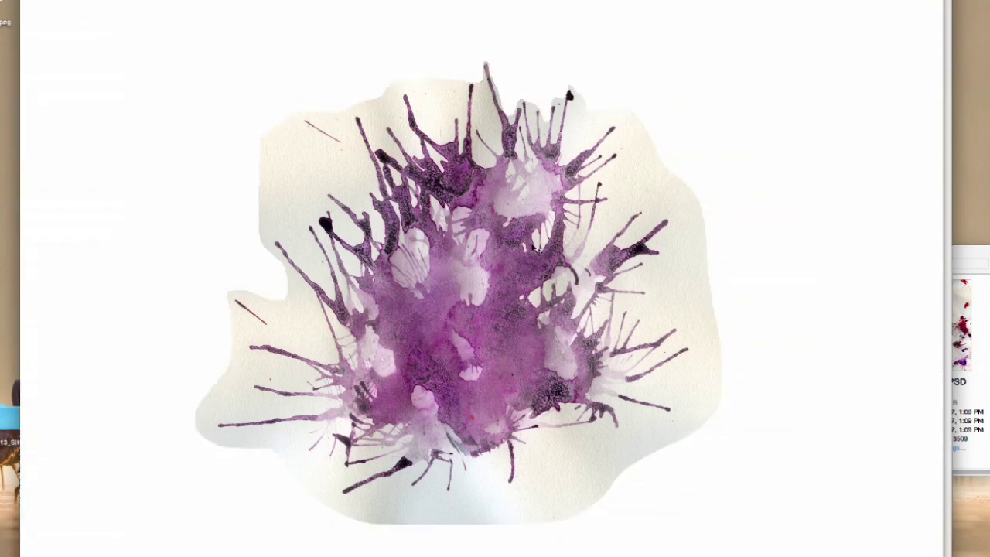
# Set Levels input values to 0, 0.90 and 224 so the beige paper turns near-white
pyautogui.press('super+l')
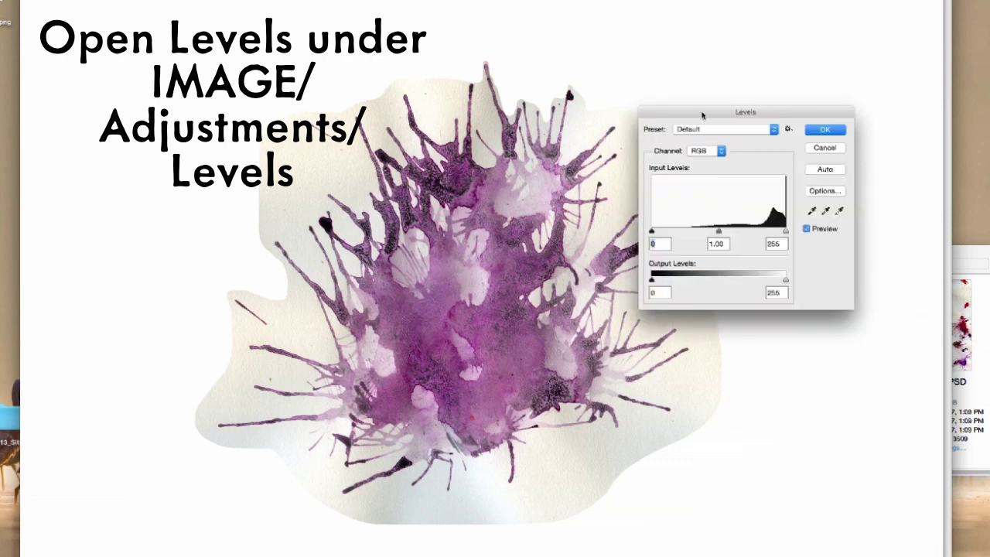
pyautogui.moveTo(702, 114); pyautogui.dragTo(766, 80)
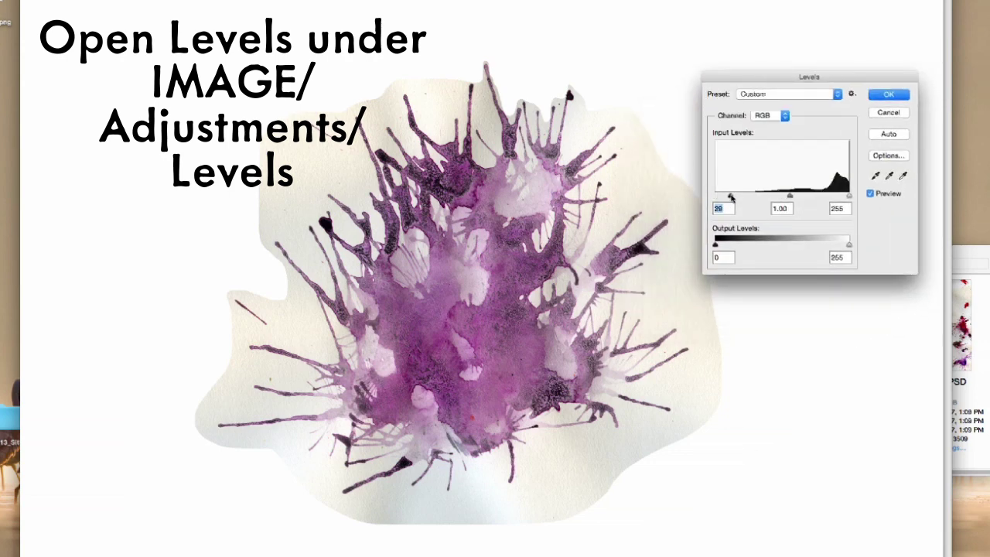
pyautogui.moveTo(730, 198); pyautogui.dragTo(747, 198)
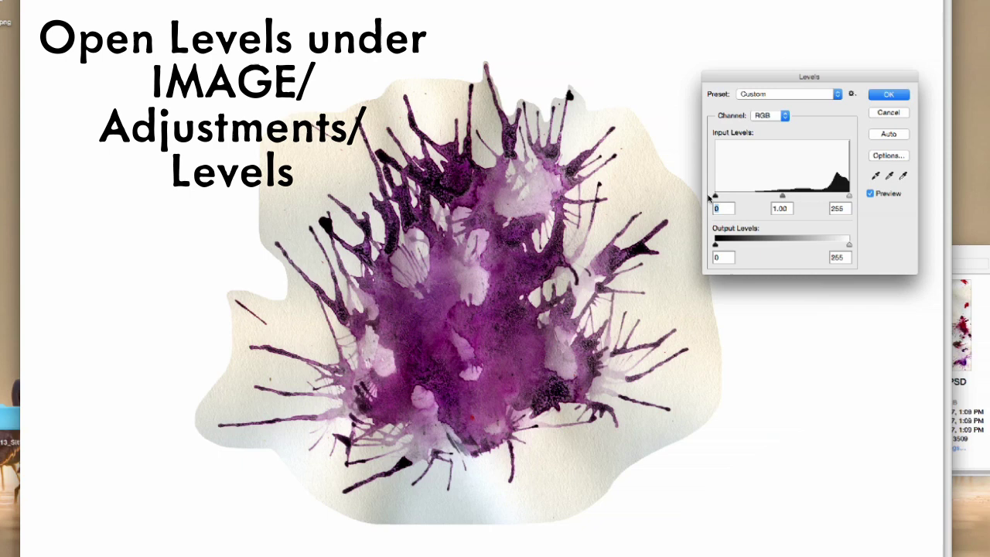
pyautogui.moveTo(850, 198); pyautogui.dragTo(835, 198)
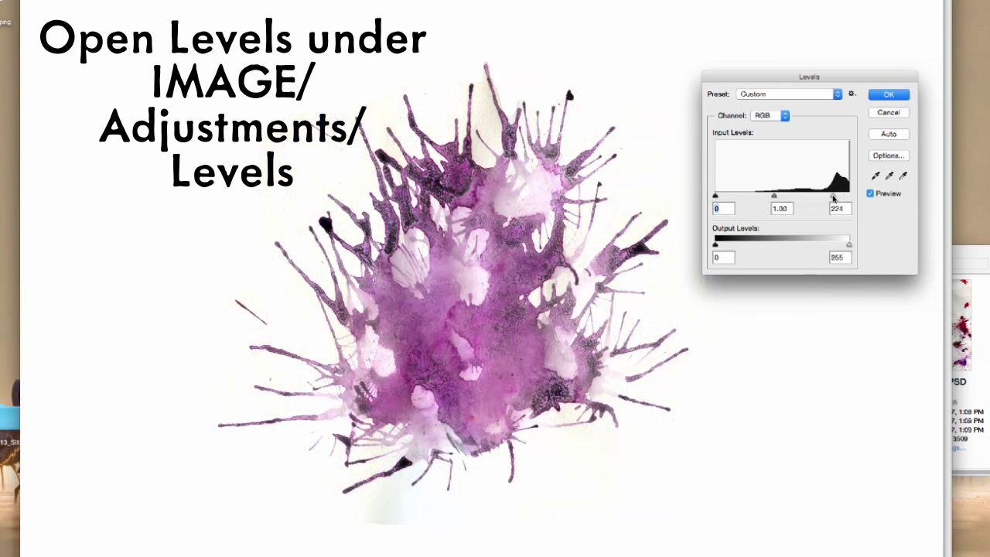
pyautogui.moveTo(774, 198); pyautogui.dragTo(783, 198)
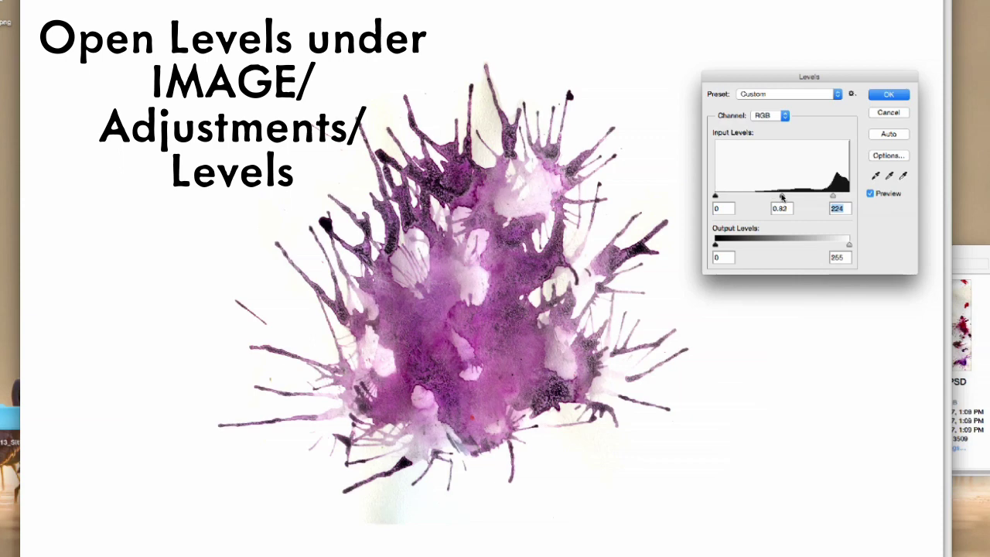
pyautogui.moveTo(725, 198); pyautogui.dragTo(727, 199)
pyautogui.click(710, 194)
# Apply Levels, zoom to 100%, and paint the pale halo by the top spike with a small brush
pyautogui.click(895, 95)
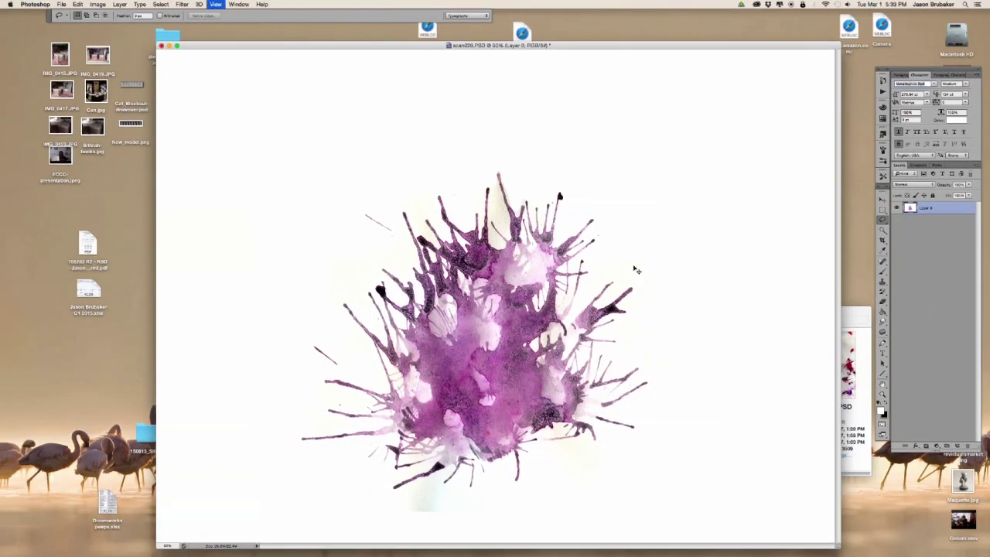
pyautogui.press('super+plus')
pyautogui.press('super+plus')
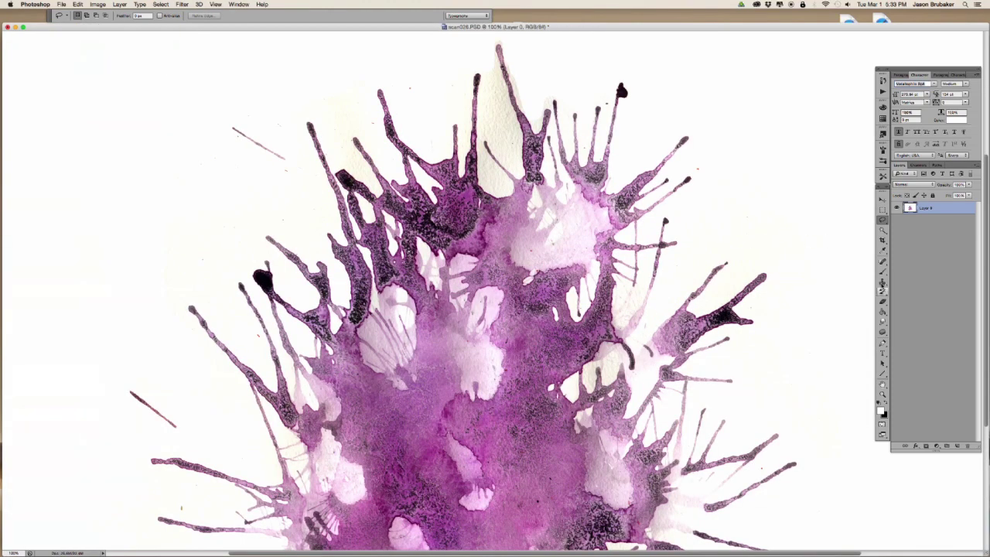
pyautogui.click(883, 286)
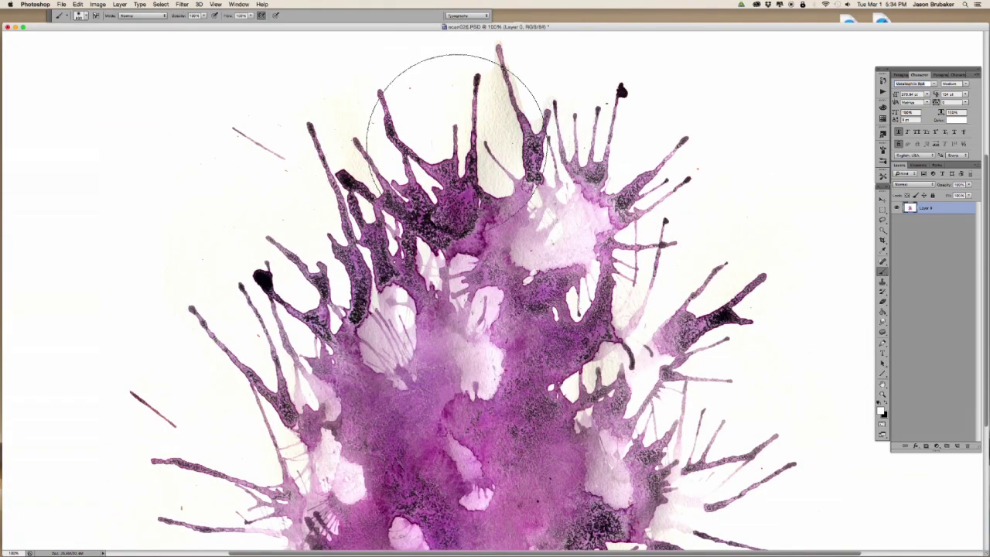
pyautogui.press('[')
pyautogui.press('[')
pyautogui.press('[')
pyautogui.press('[')
pyautogui.press('[')
pyautogui.press('[')
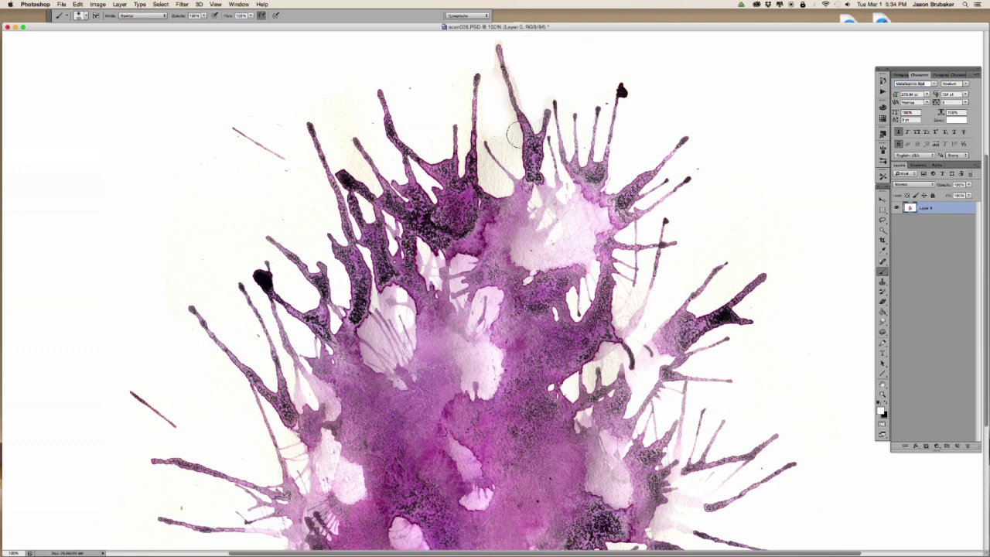
pyautogui.moveTo(521, 137); pyautogui.dragTo(499, 77)
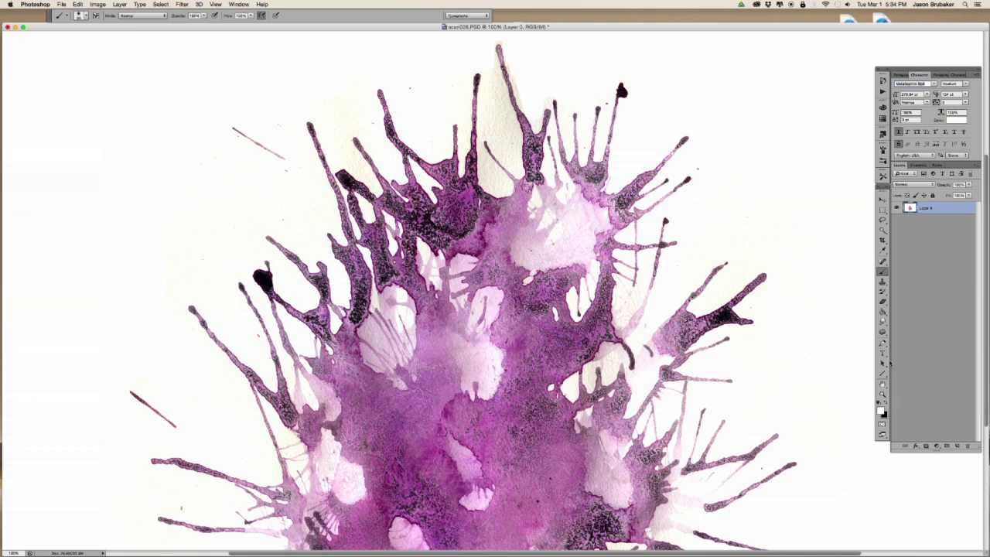
# Select the Dodge tool with Exposure set to 100%
pyautogui.click(883, 317)
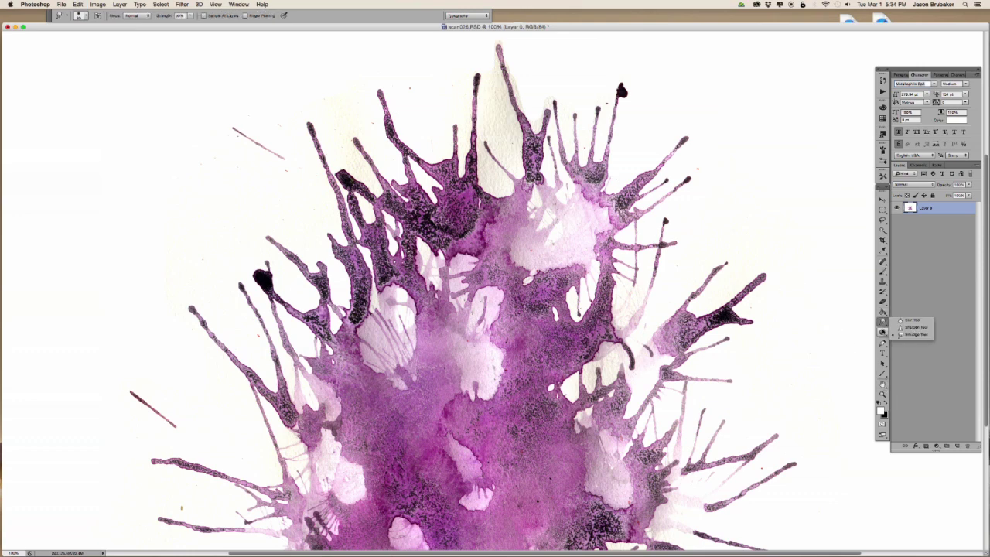
pyautogui.click(883, 332)
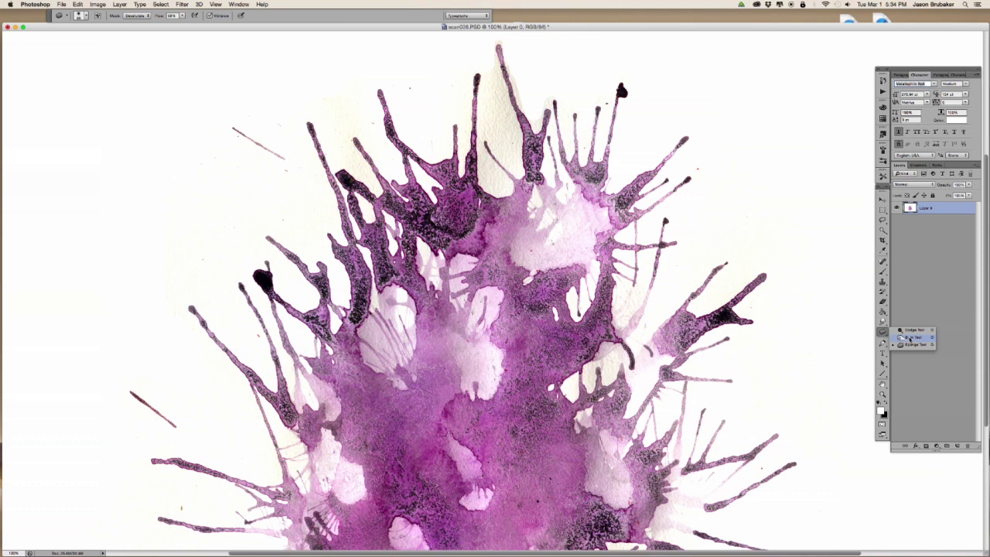
pyautogui.click(909, 331)
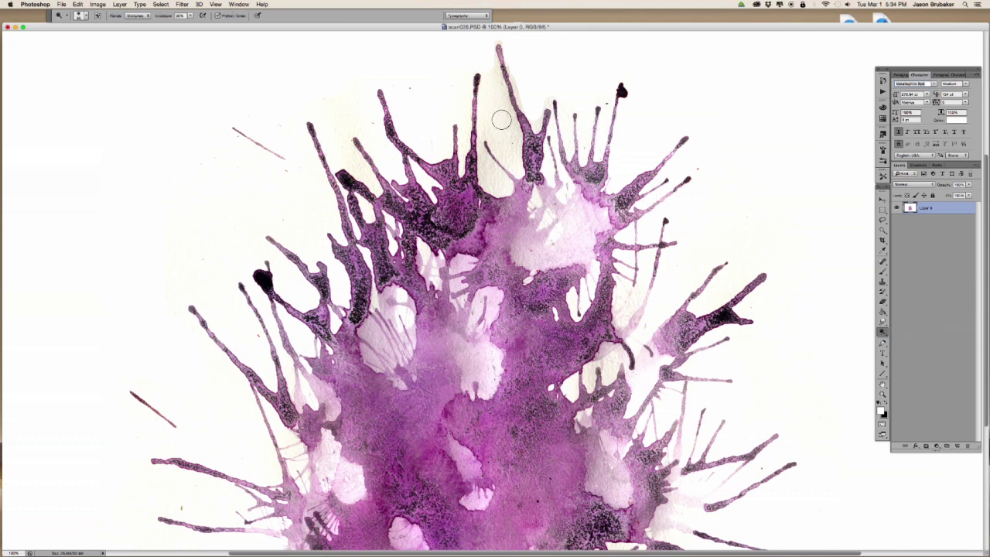
pyautogui.click(191, 16)
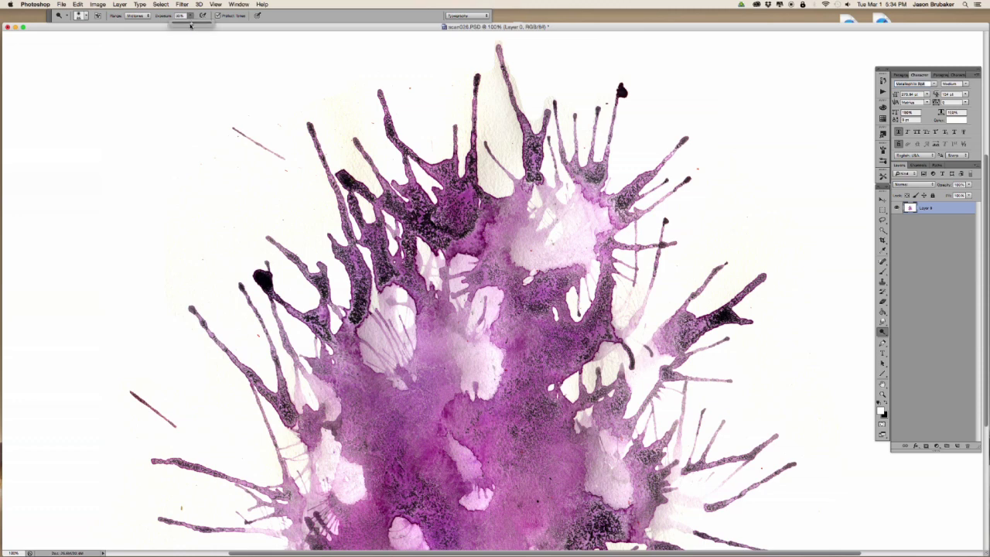
pyautogui.click(499, 129)
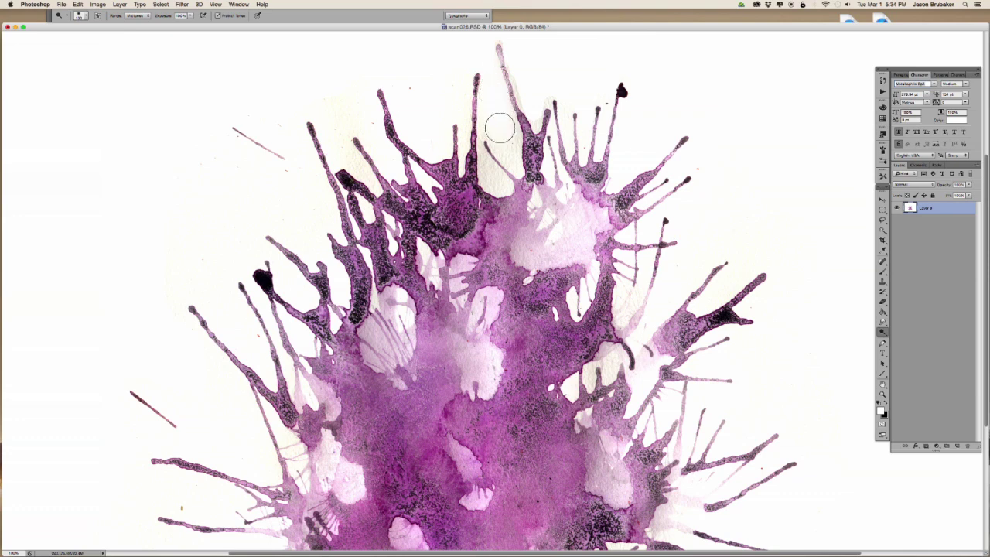
# Dodge the paper tint around the top spikes to white and pull the crop's sides in
pyautogui.moveTo(500, 127); pyautogui.dragTo(510, 164)
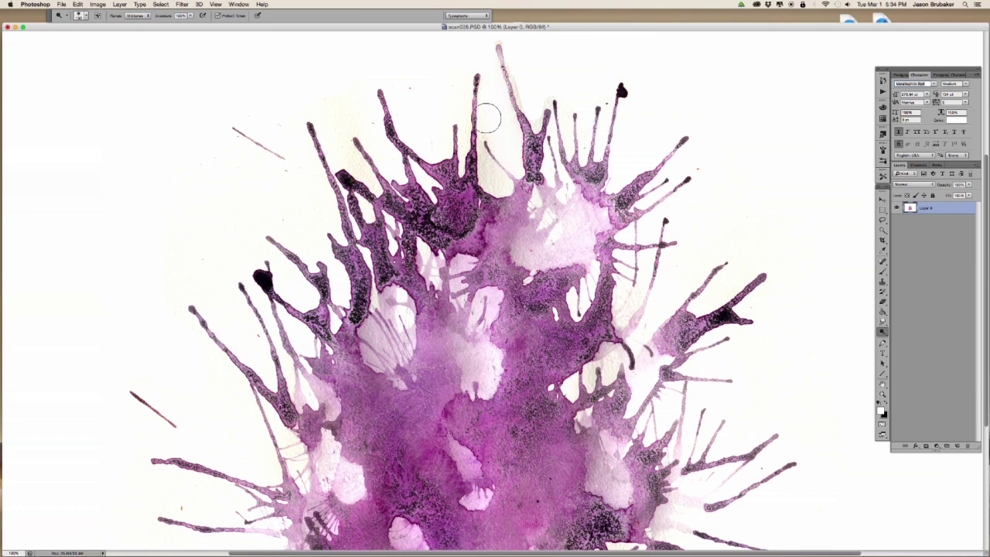
pyautogui.moveTo(489, 116); pyautogui.dragTo(491, 183)
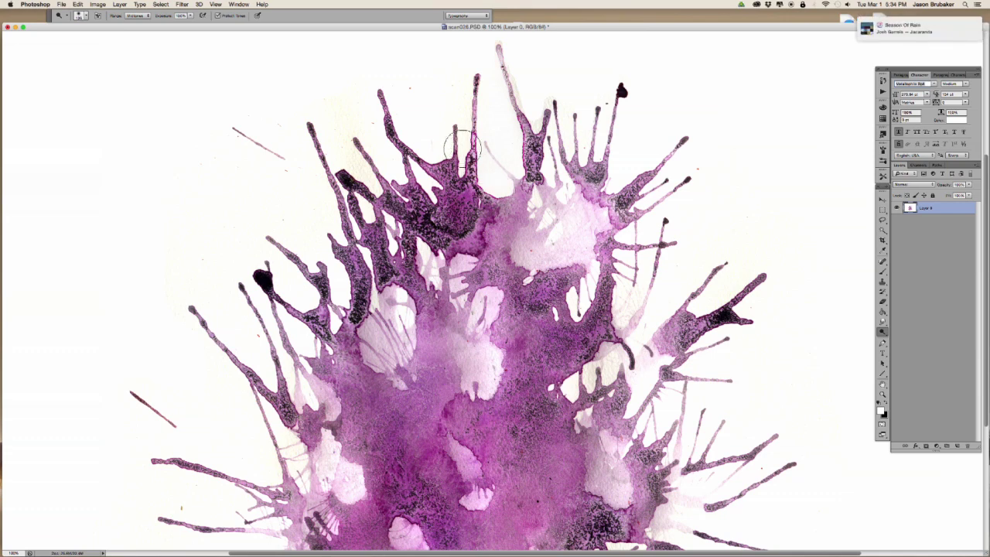
pyautogui.moveTo(461, 144); pyautogui.dragTo(464, 140)
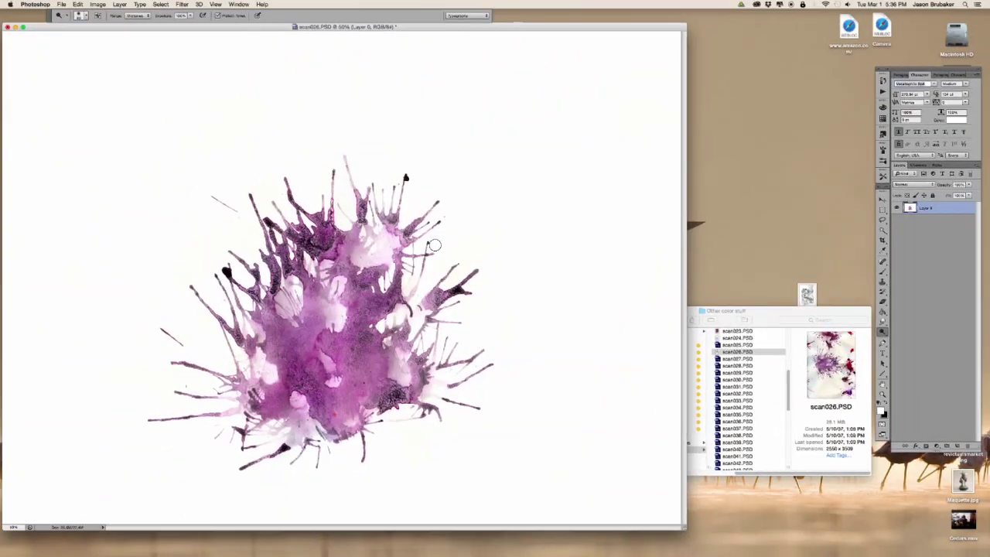
pyautogui.moveTo(679, 277); pyautogui.dragTo(600, 279)
pyautogui.moveTo(86, 279); pyautogui.dragTo(146, 279)
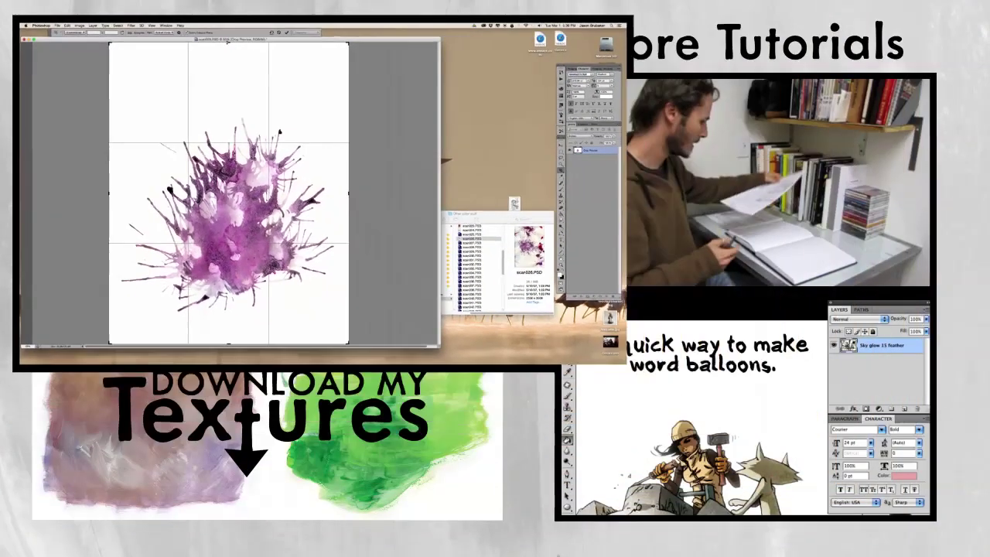